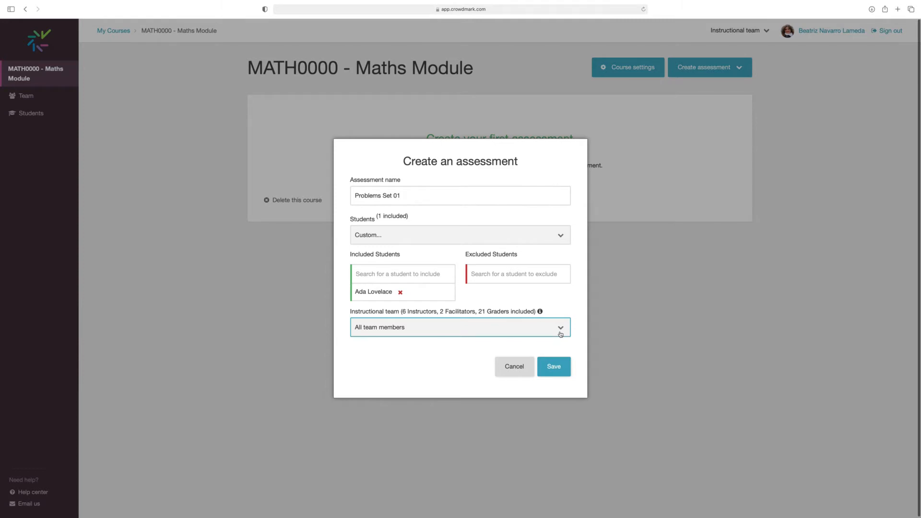
- Try limiting the assessment's instructional team to Instructors and then to Facilitators
click(561, 332)
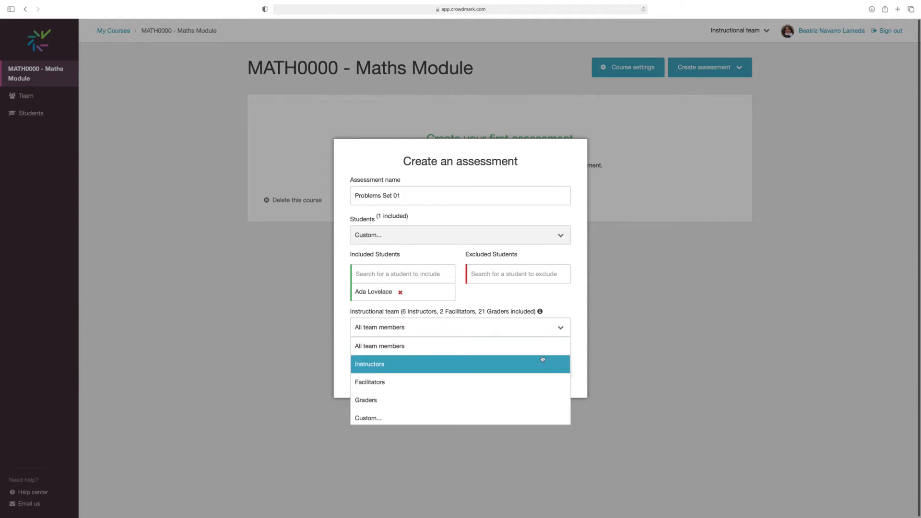
click(542, 360)
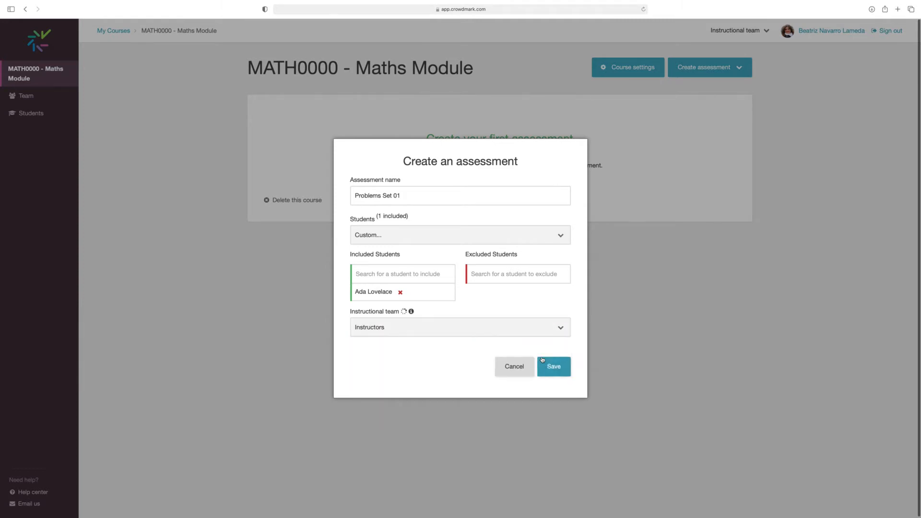
click(561, 333)
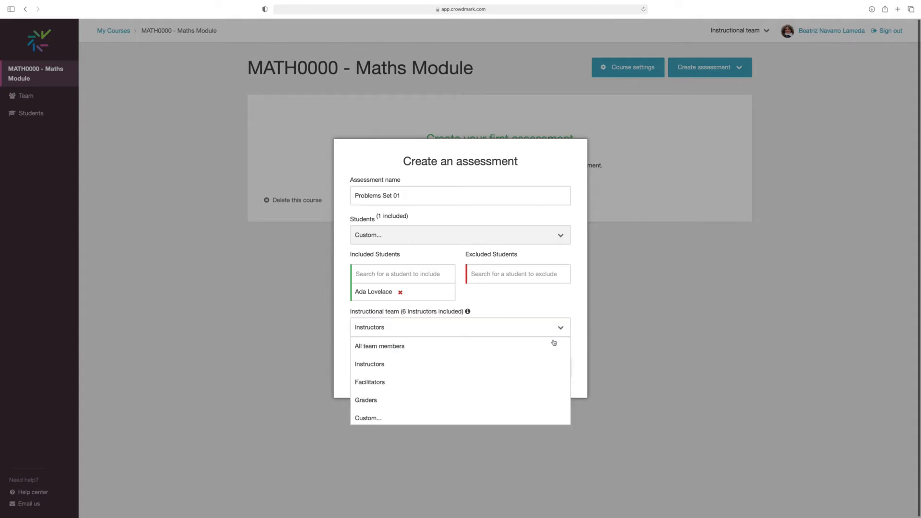
click(542, 378)
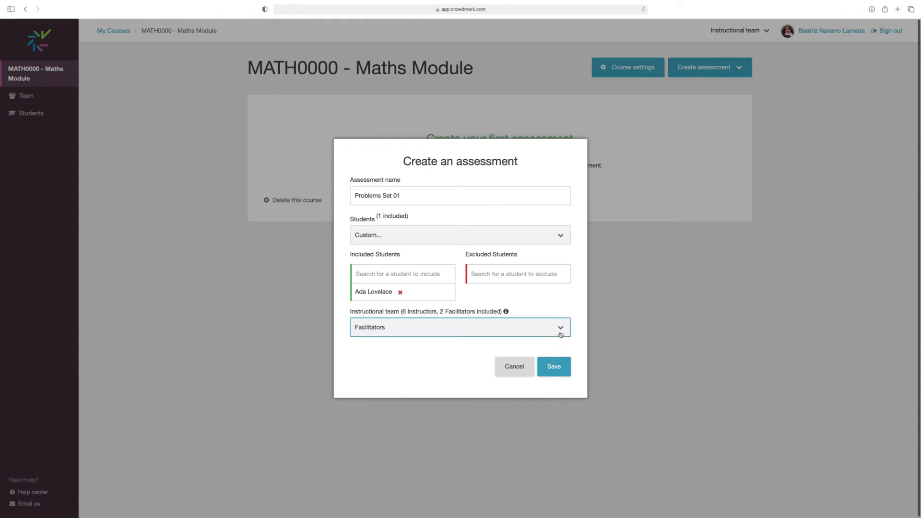
- Switch the instructional team to Custom and include a single grader in place of all team members
click(561, 334)
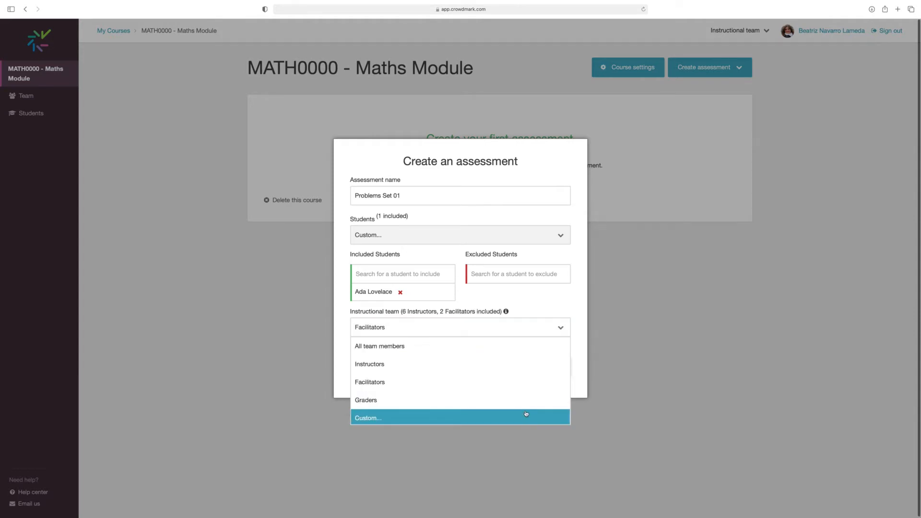
click(527, 417)
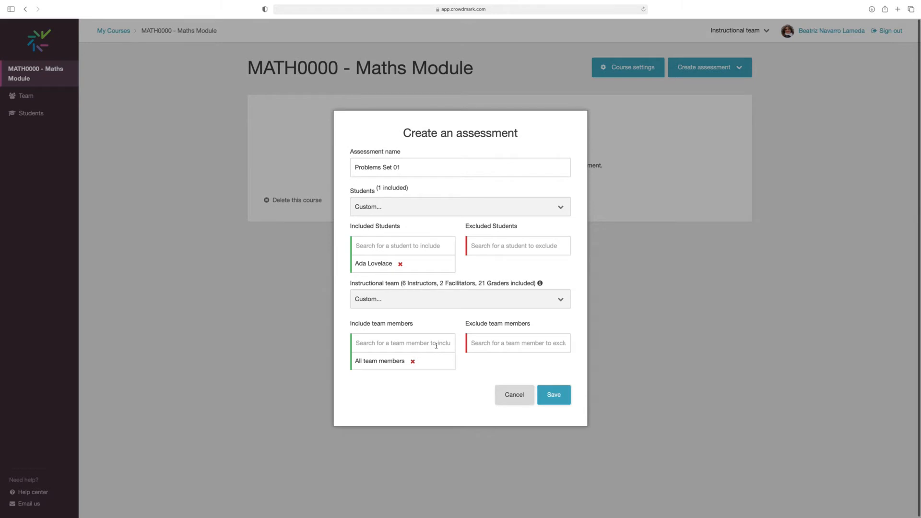
click(413, 361)
click(412, 354)
text(bea)
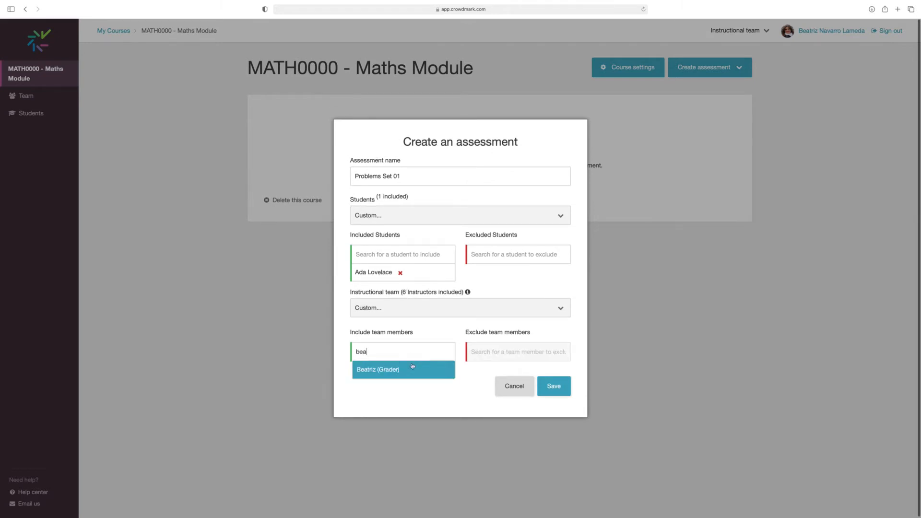
click(412, 366)
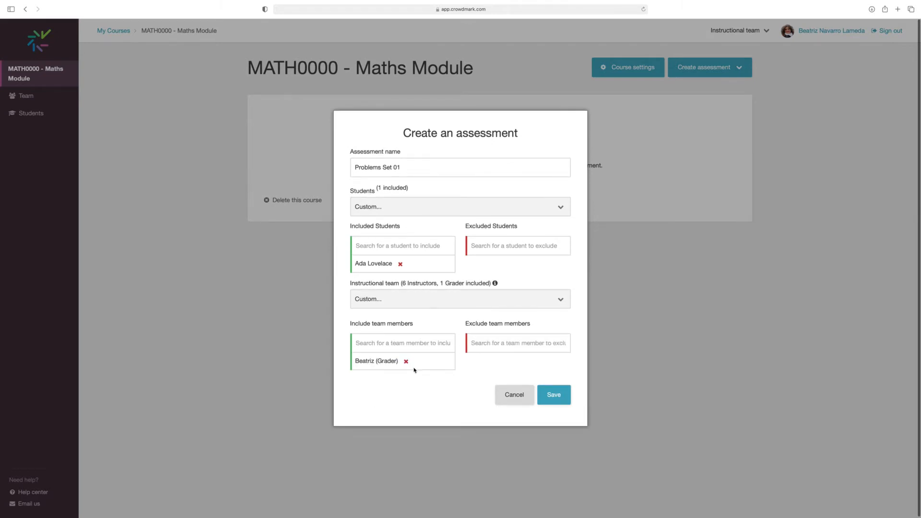
- Restore all team members as included, exclude that one grader instead, and save the assessment
click(409, 361)
click(490, 344)
text(bea)
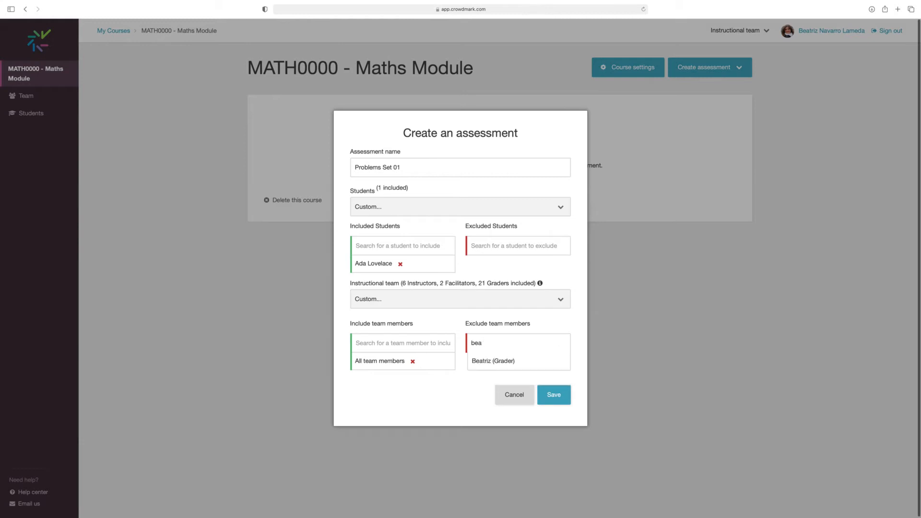
click(481, 363)
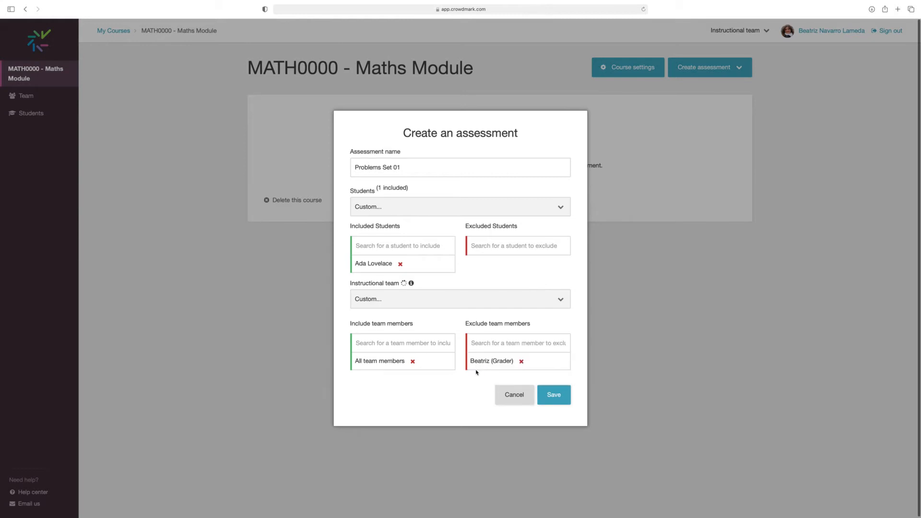
click(562, 396)
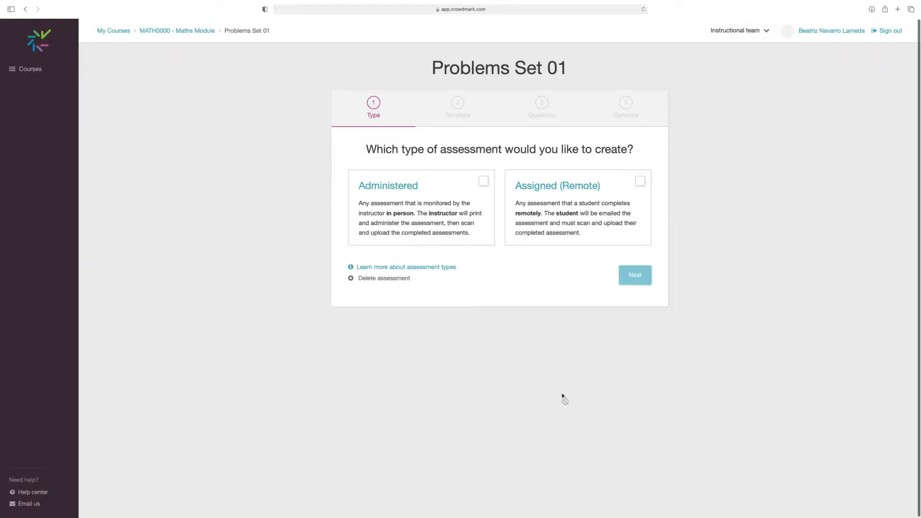
- Make the assessment Assigned (Remote) and set its due date to September 30, 2021
click(641, 181)
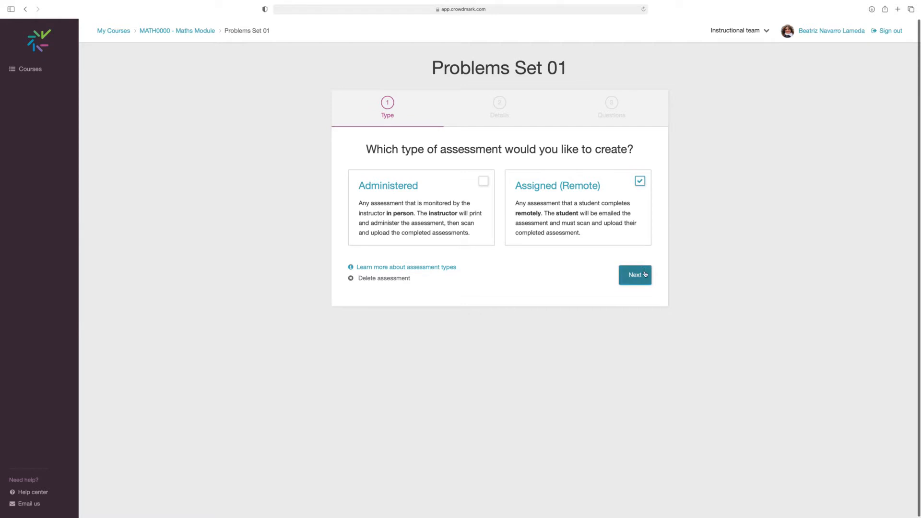
click(645, 274)
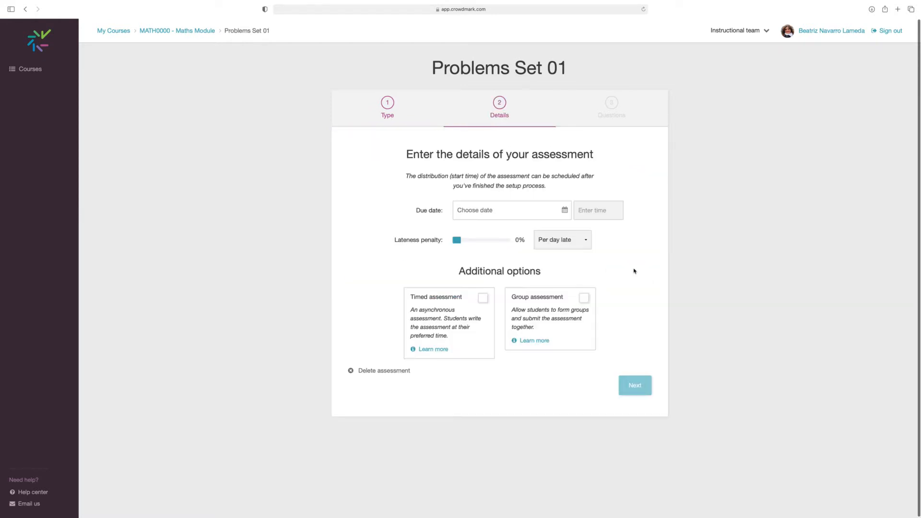
click(566, 210)
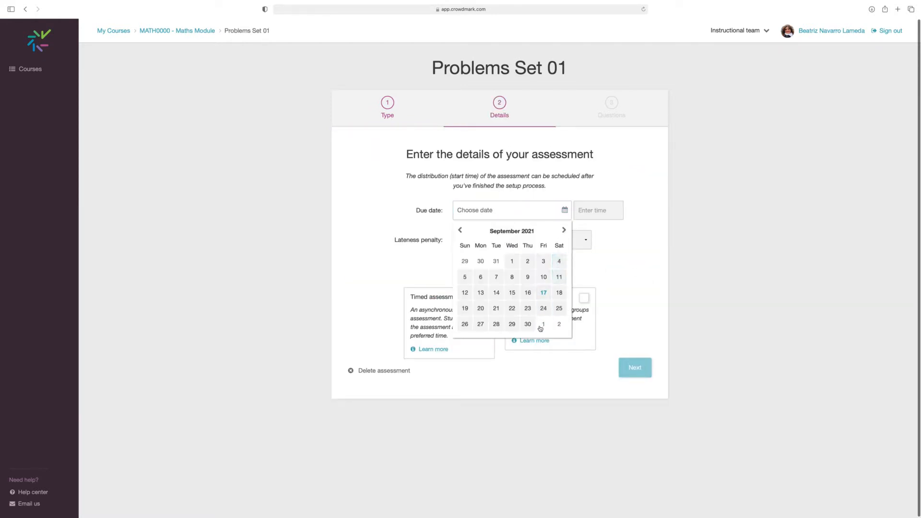
click(528, 324)
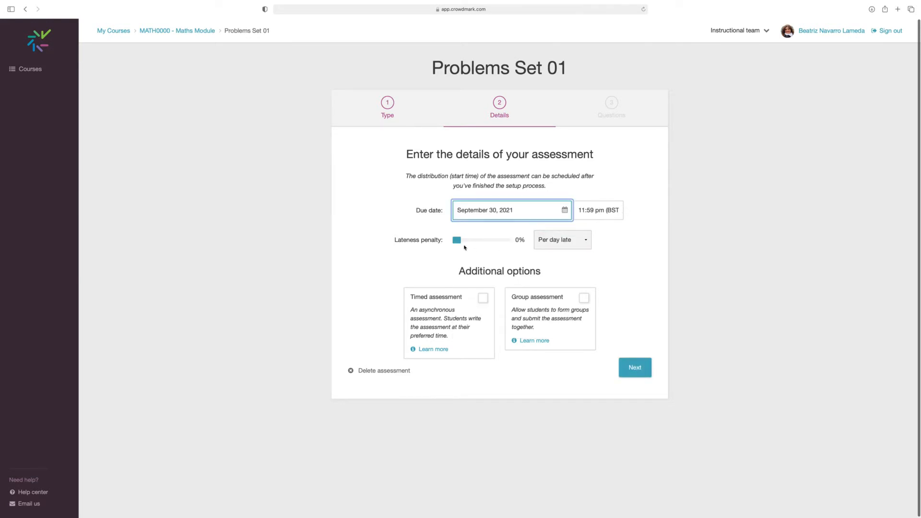
- Set the lateness penalty to 10% per day late
click(584, 247)
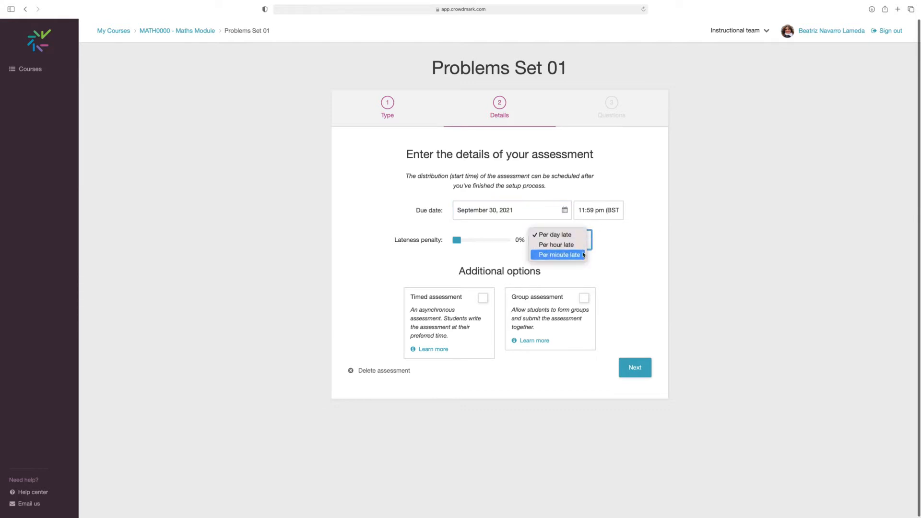
click(555, 235)
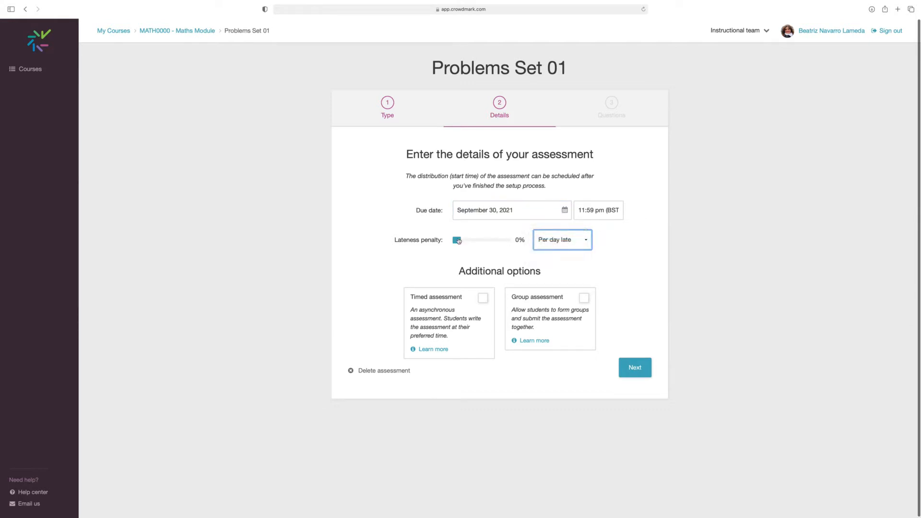
drag(459, 241, 462, 241)
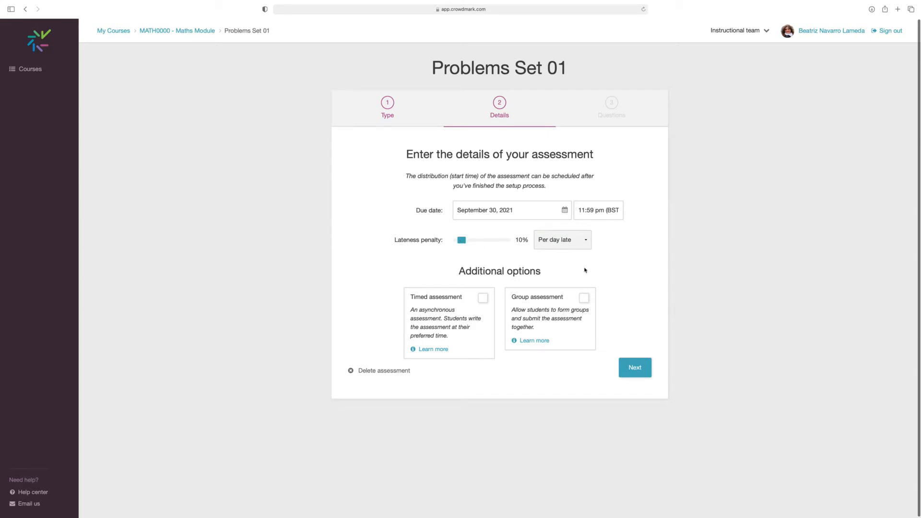
- Enable a timed assessment of 3 hours 30 minutes plus the group assessment option, and continue to the questions
click(483, 298)
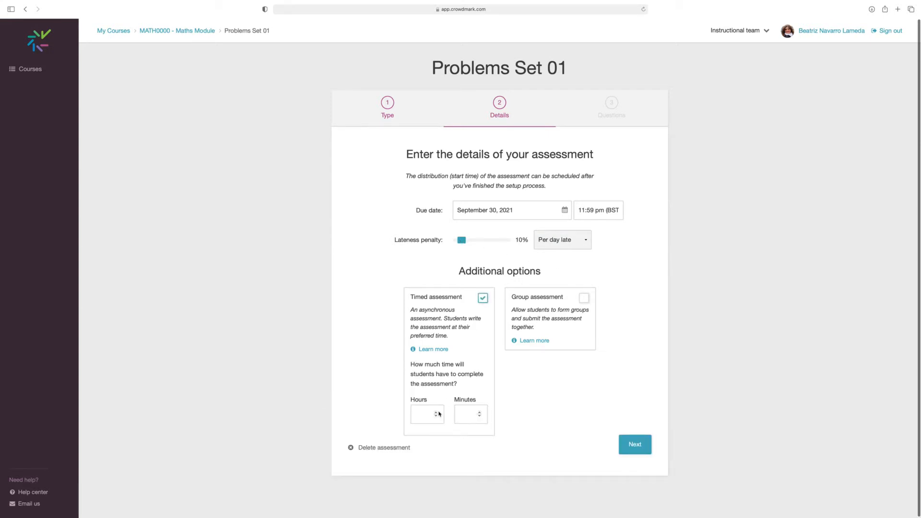
click(427, 414)
text(3)
click(463, 416)
text(30)
click(584, 300)
click(634, 446)
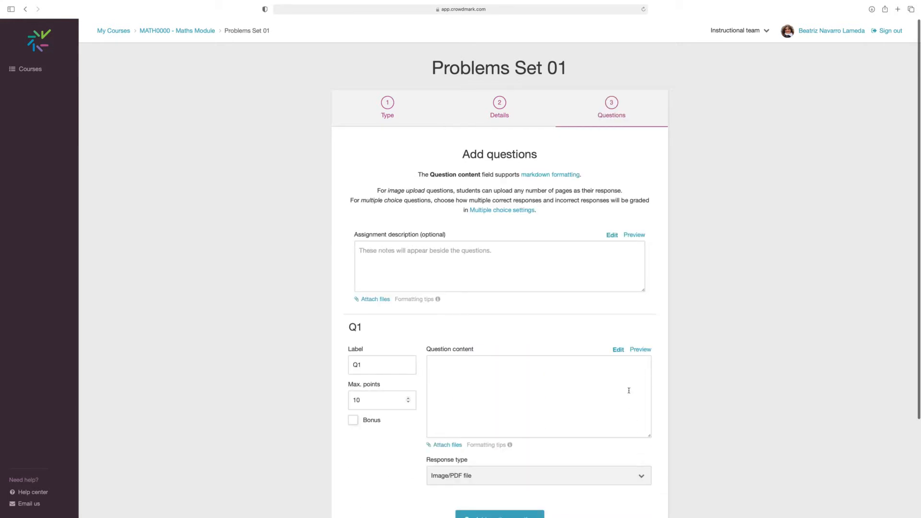
click(638, 246)
text(Please write very clearly and **make sure any uploaded images are legible**. If you write your solutions by hand, you may scan them using a mobile app. For information visit https://wiki.ucl.ac.uk/display/ELearningStudentSupport/Office+Lens)
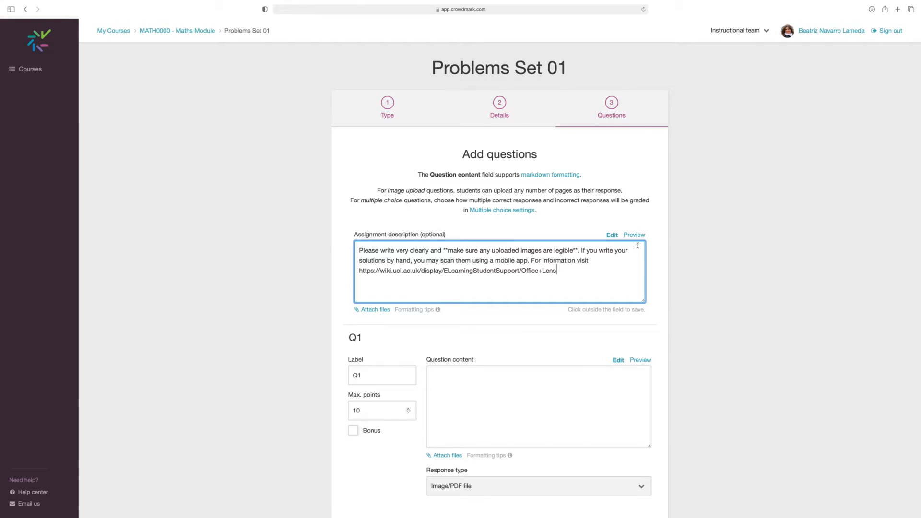
drag(445, 250, 579, 250)
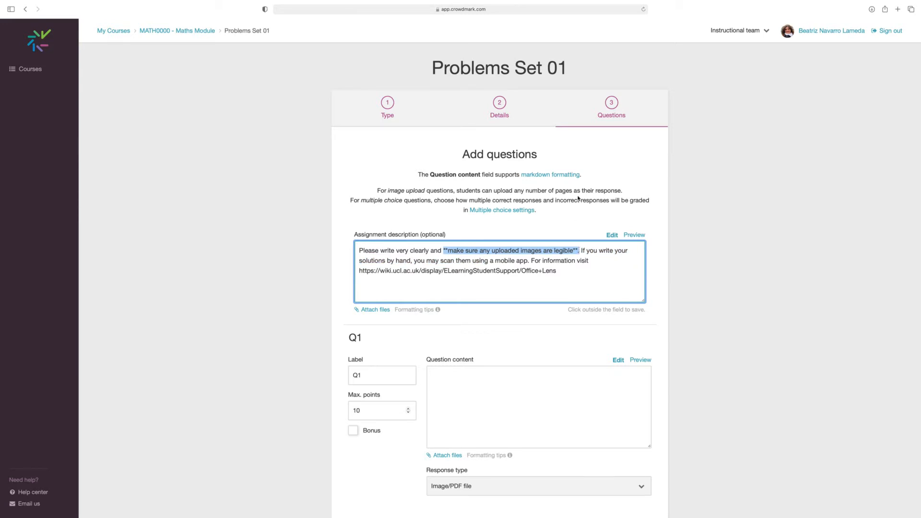
click(587, 180)
drag(582, 175, 522, 174)
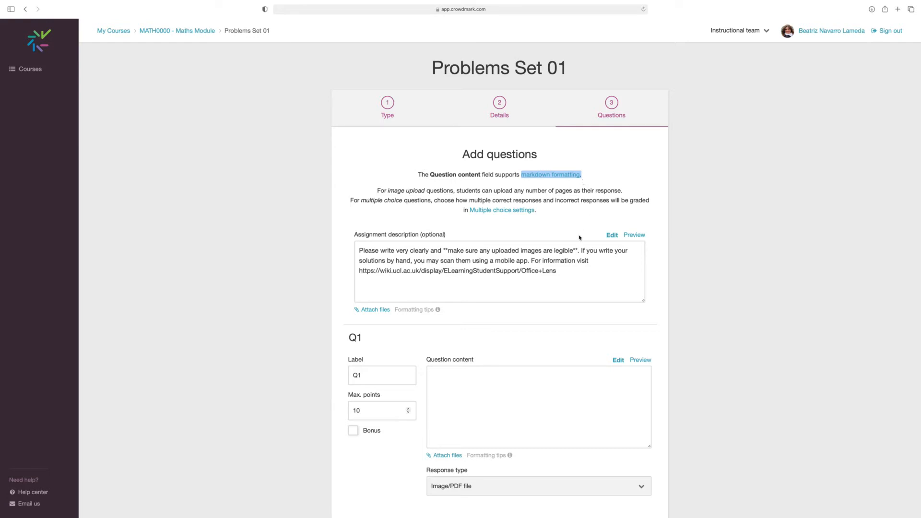
drag(569, 270, 367, 273)
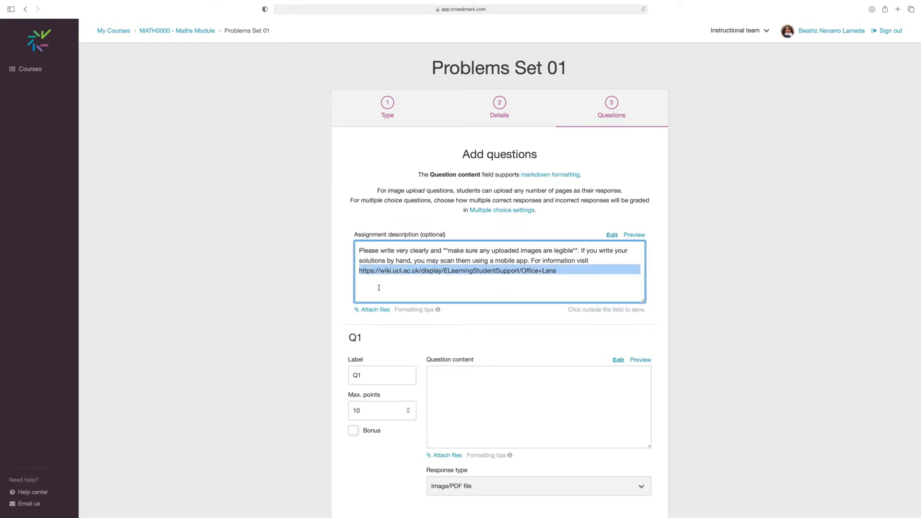
- Add "You can download a pdf version of the questions in this assessment" with the attached MATH0000_PS1.pdf to the description, and preview it
click(378, 288)
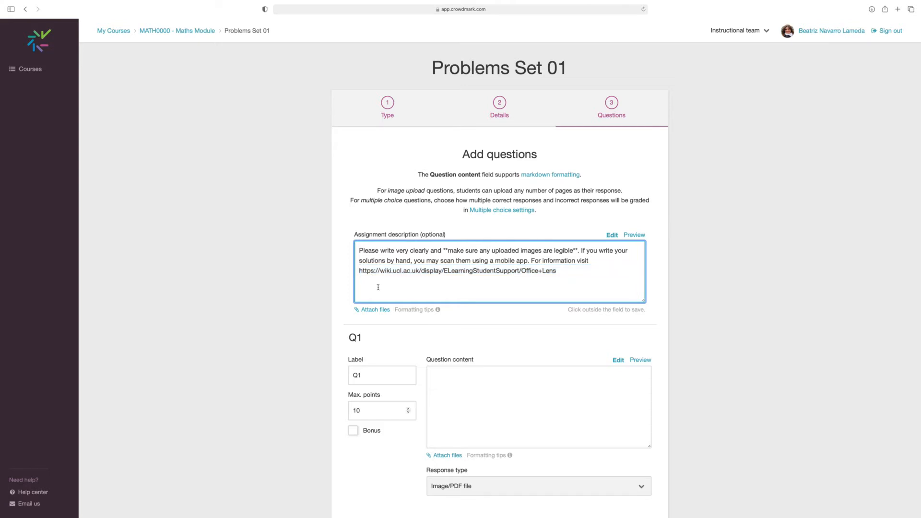
key(Return)
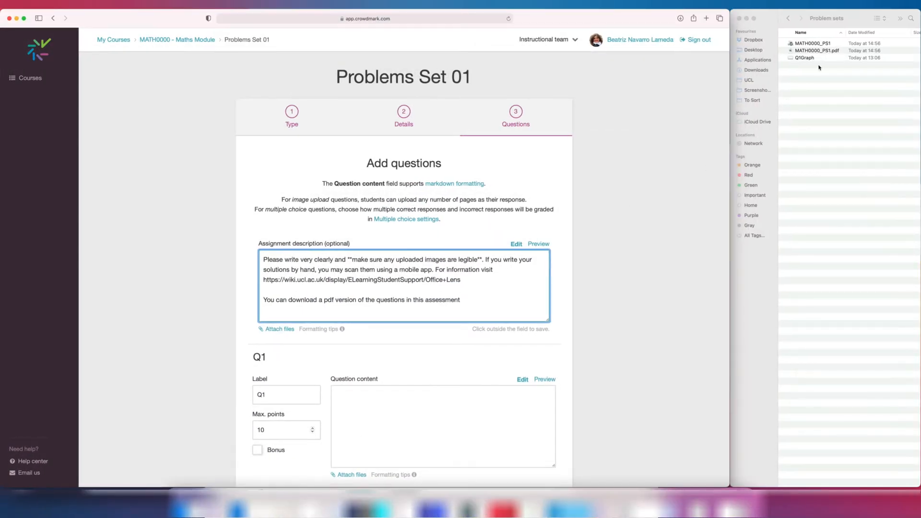
click(832, 53)
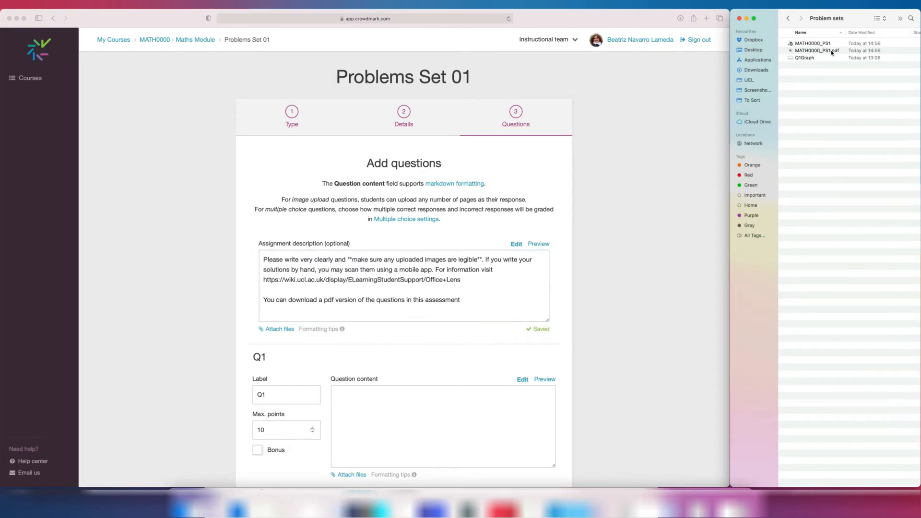
drag(832, 53, 512, 300)
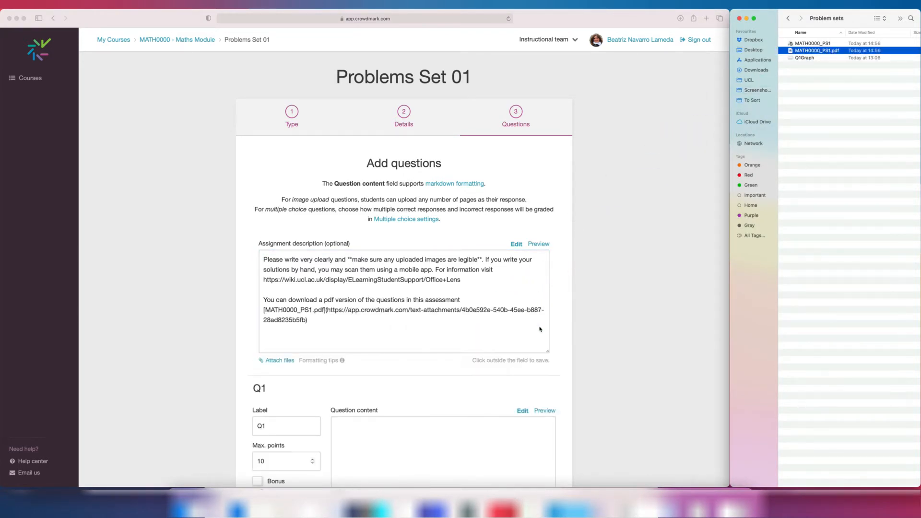
click(536, 244)
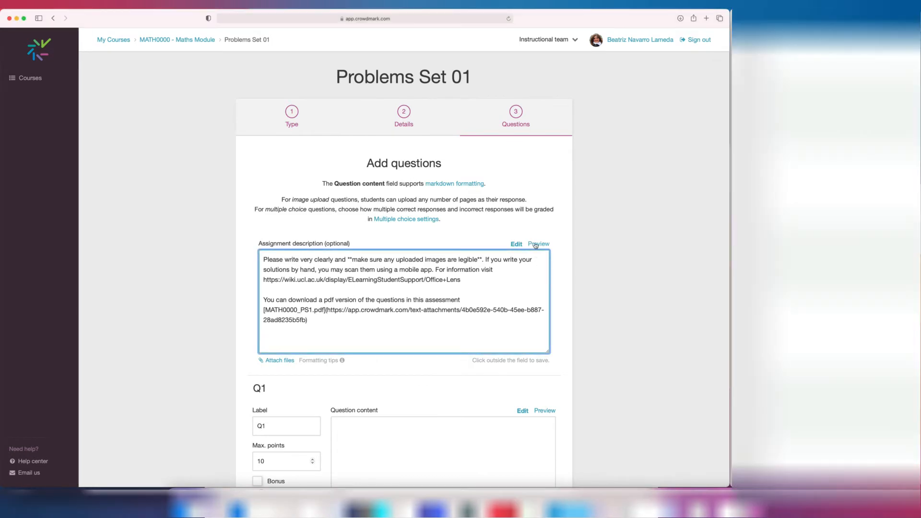
click(536, 245)
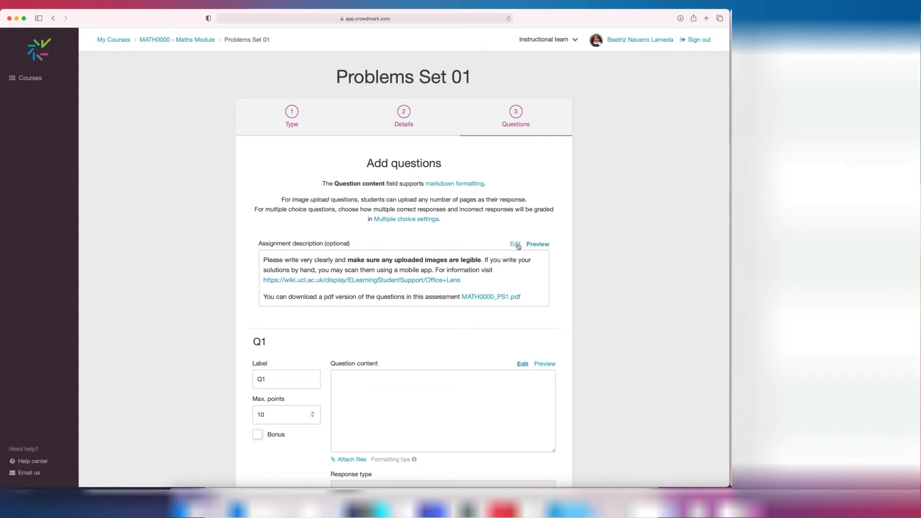
- Change the PDF link's text in the description to "here", end the sentence with a full stop, and preview it
click(517, 245)
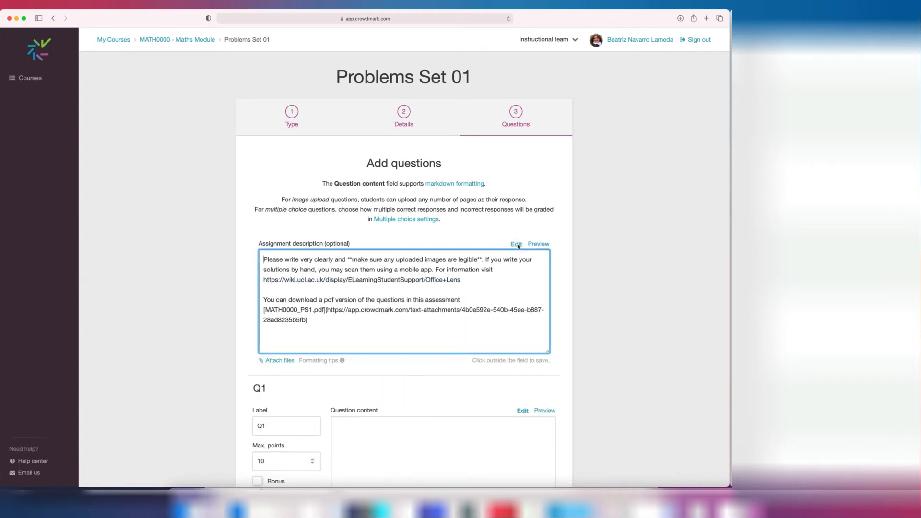
shift+click(265, 310)
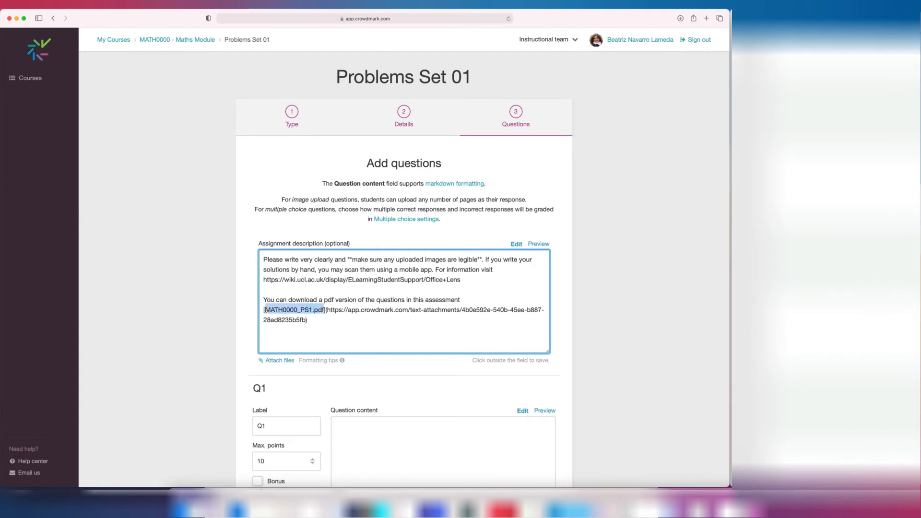
text(here)
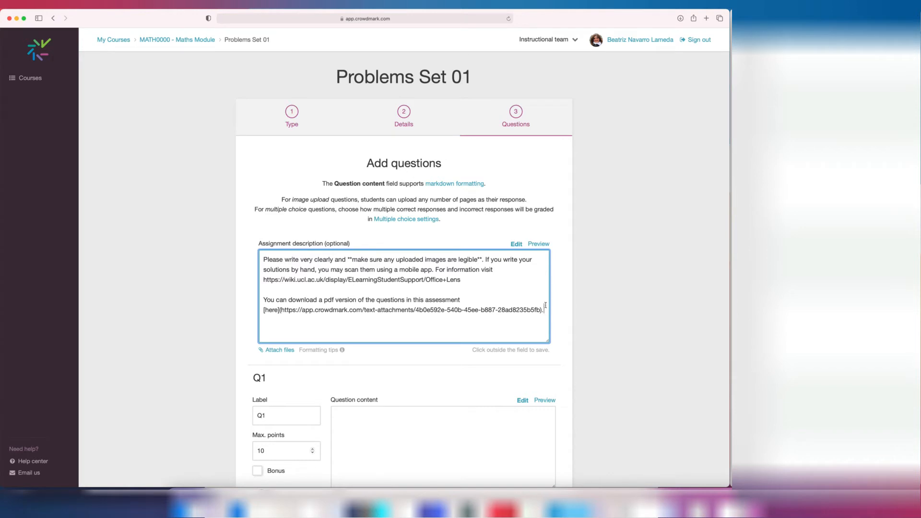
click(545, 245)
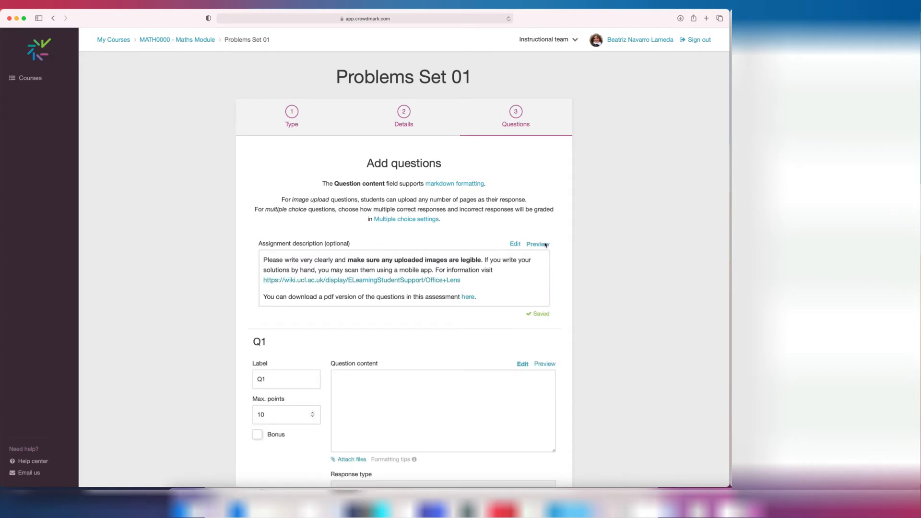
- Enter Q1's content asking what the graph's axes are and what it tells about solutions to $\displaystyle \frac{dy}{dt} = 2y \left(1-\frac{y}{10} \right)$
click(552, 413)
scroll(565, 421, down, 2)
text(Emmy created the following graph to help her analyse solutions to the differential equation $\displaystyle \frac{dy}{dt} = 2y \left(1-\frac{y}{10} \right)$ What is this a graph of (*i.e.*, what are the axes for this graph)? What information about solutions can you glean from this graph?)
drag(395, 299, 355, 309)
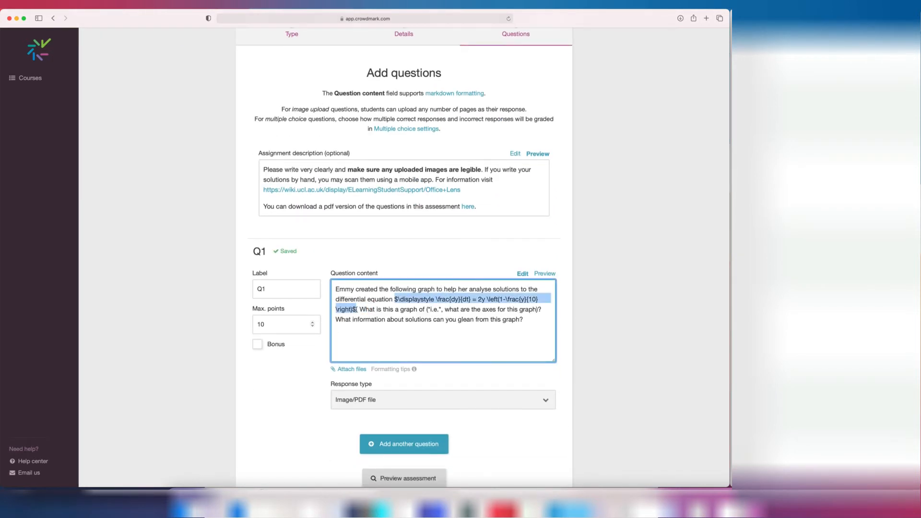
- Insert the Q1Graph image from the Problem sets folder below Q1's question text and preview the content
drag(428, 310, 440, 309)
click(411, 332)
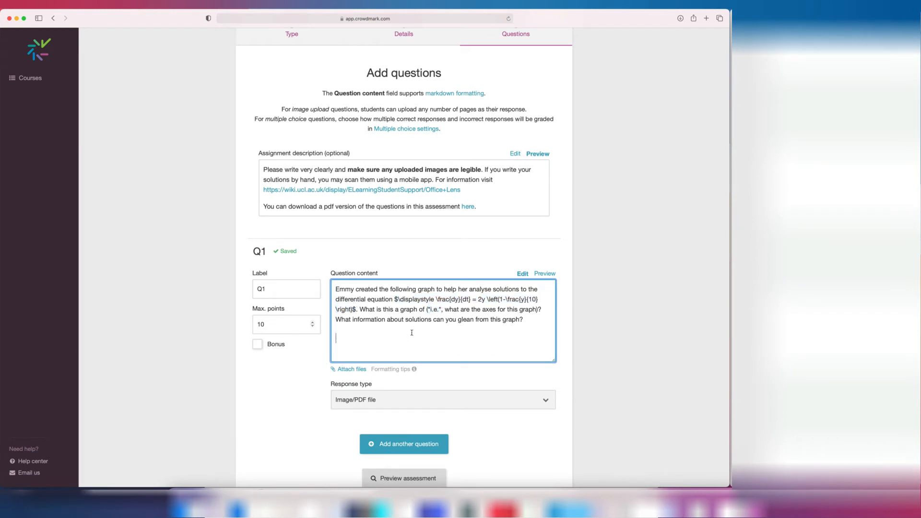
drag(805, 57, 405, 346)
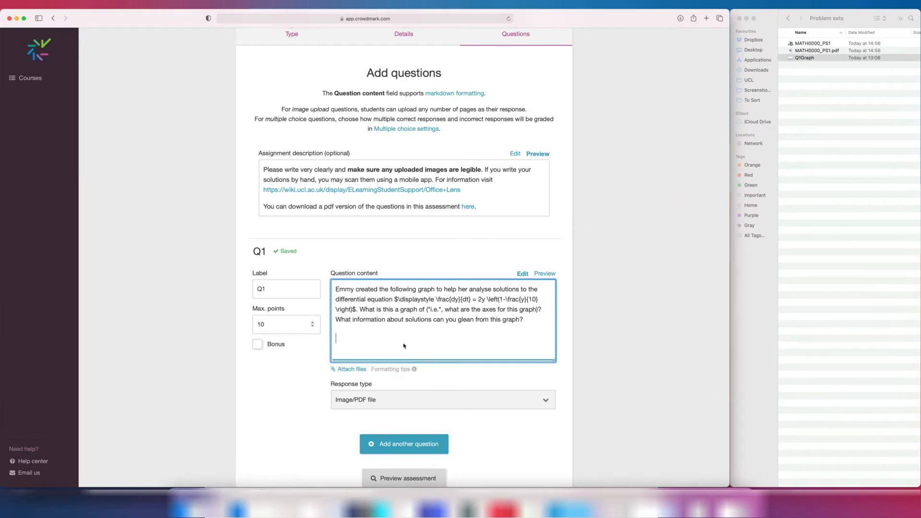
click(538, 275)
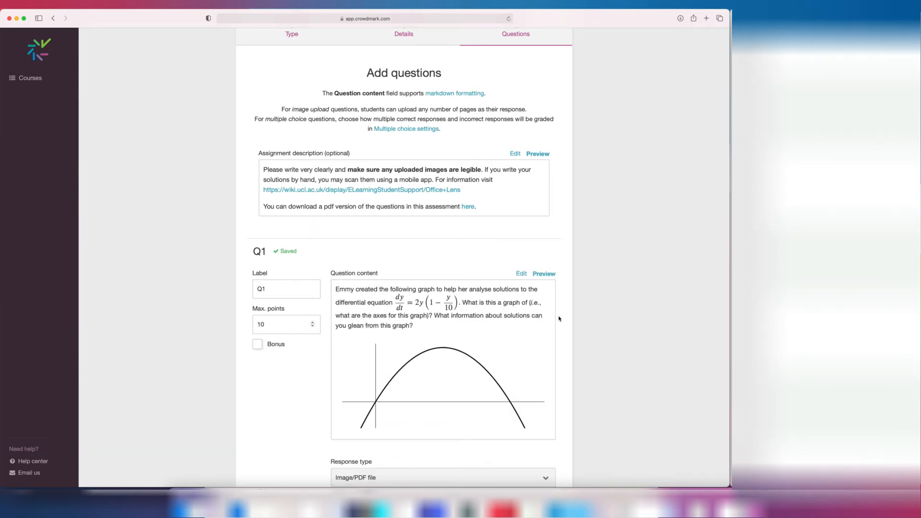
- Relabel question Q1 as Q1(a) and set its maximum points to 6
scroll(558, 317, down, 2)
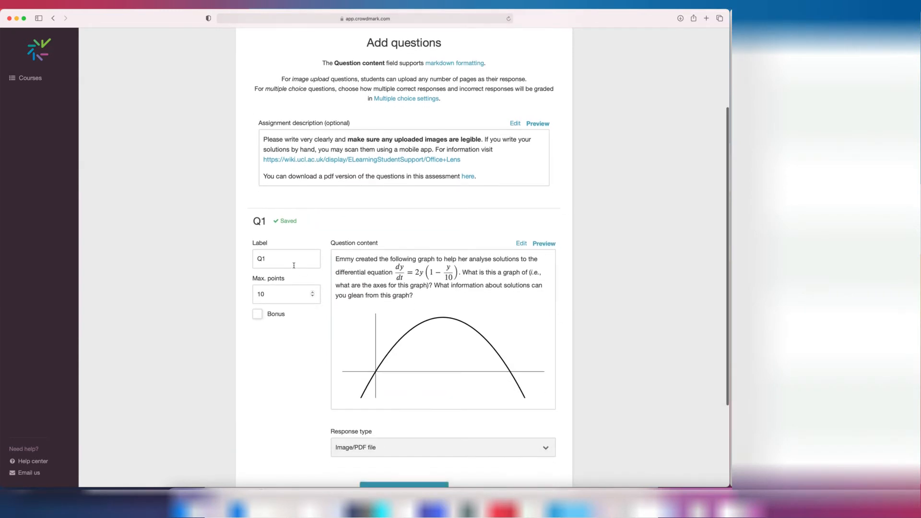
click(291, 262)
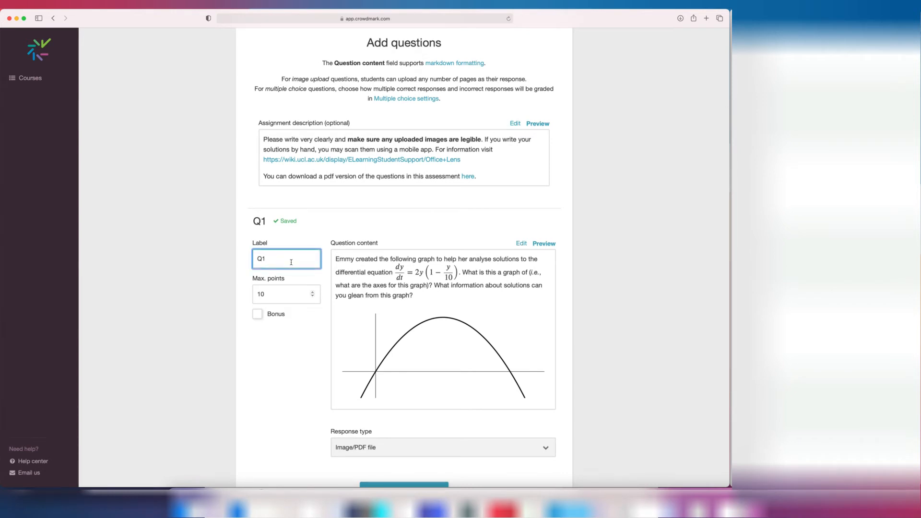
text((a))
key(Tab)
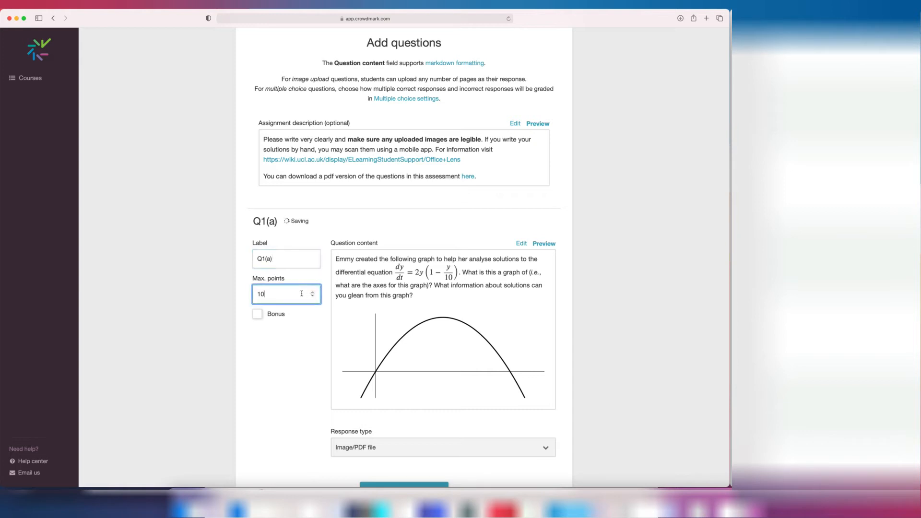
key(BackSpace)
text(6)
click(286, 363)
scroll(290, 393, down, 2)
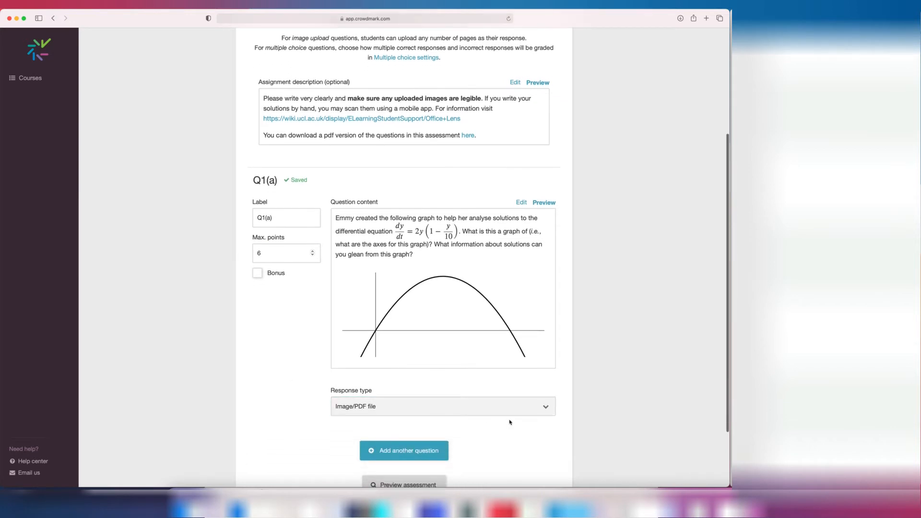
- Review the response types available for Q1(a), choose Image/PDF file, and leave the question as non-bonus
click(545, 408)
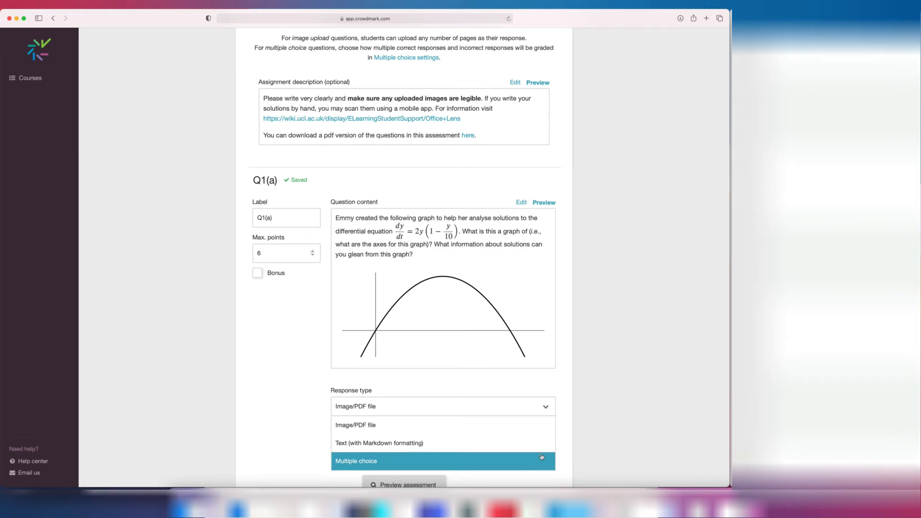
click(530, 426)
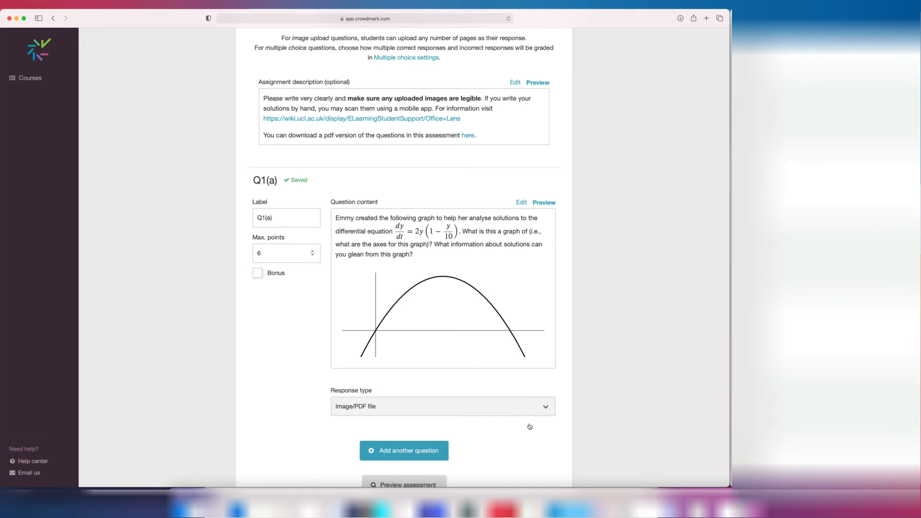
scroll(530, 426, up, 2)
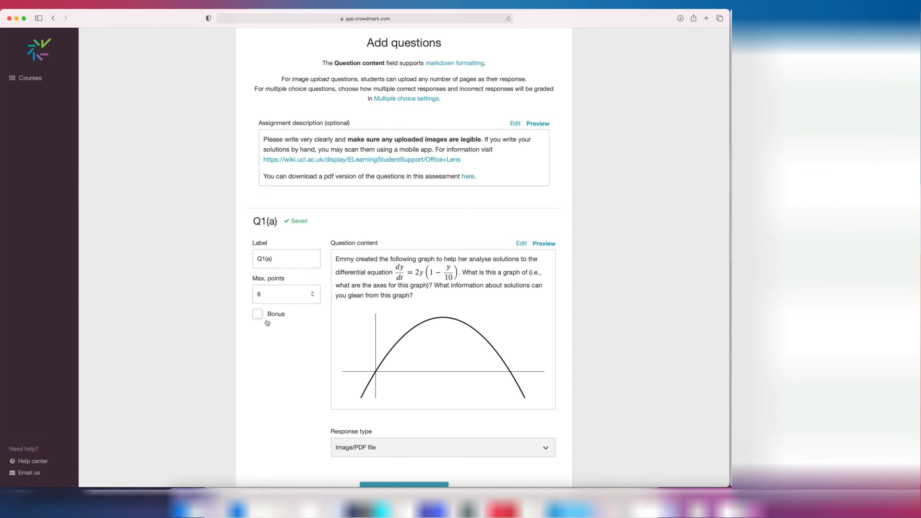
click(258, 316)
scroll(529, 426, down, 2)
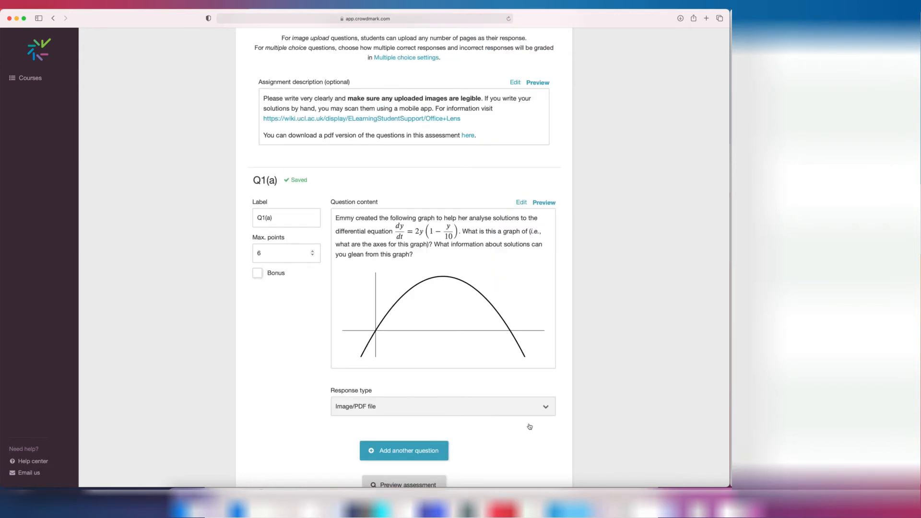
- Add another question with the content "Question 1(b) text" and label it Q1(b)
scroll(530, 427, down, 2)
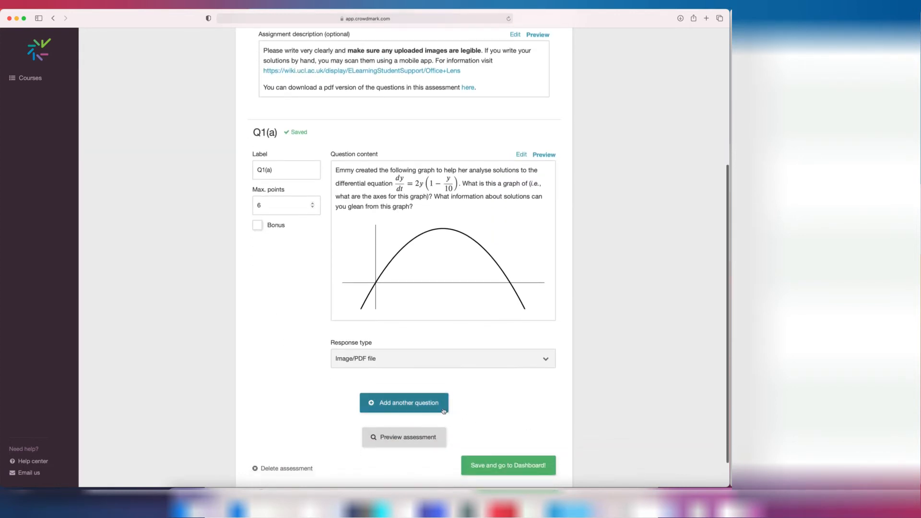
click(444, 411)
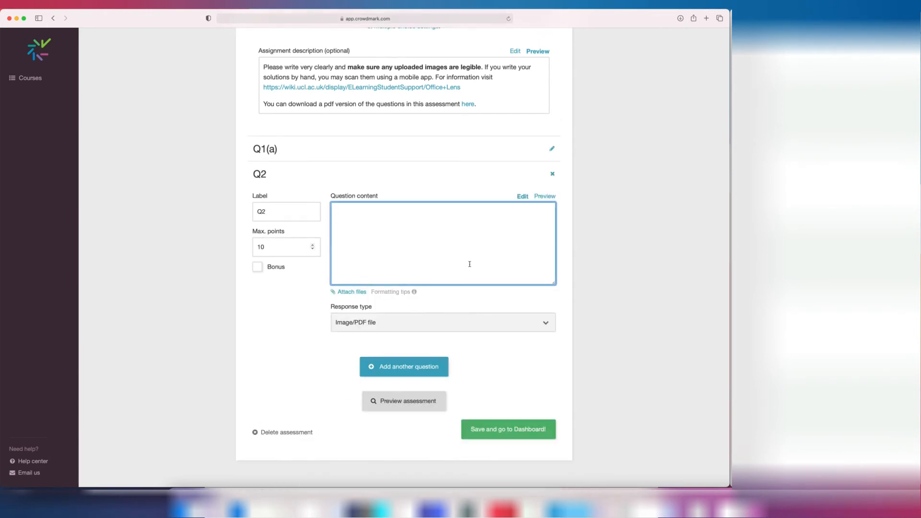
text(Question 1(b) text)
click(305, 215)
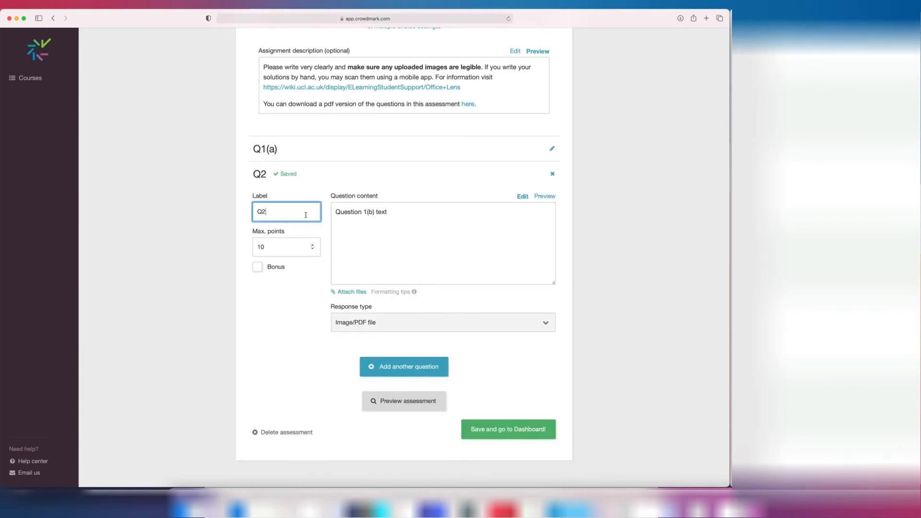
key(BackSpace)
text(1(b))
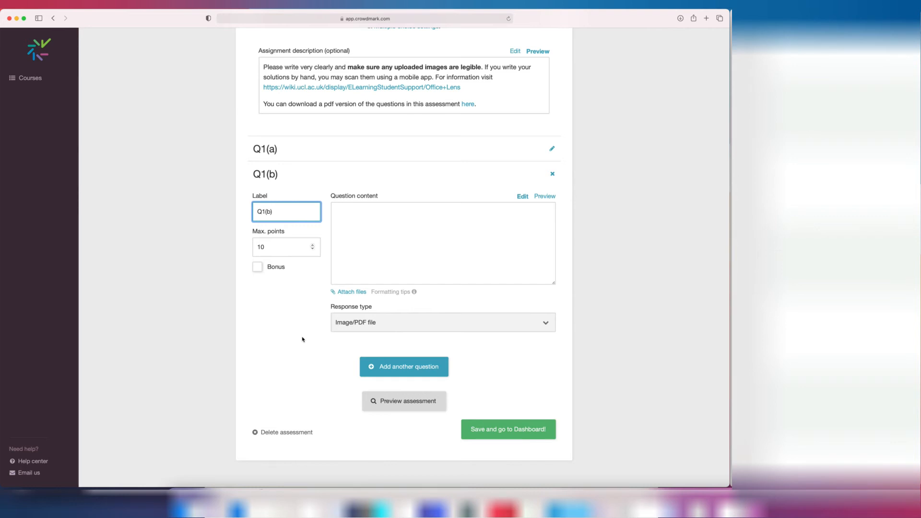
- Preview the whole assessment as students see it, through to the submission section, and close the preview
click(385, 402)
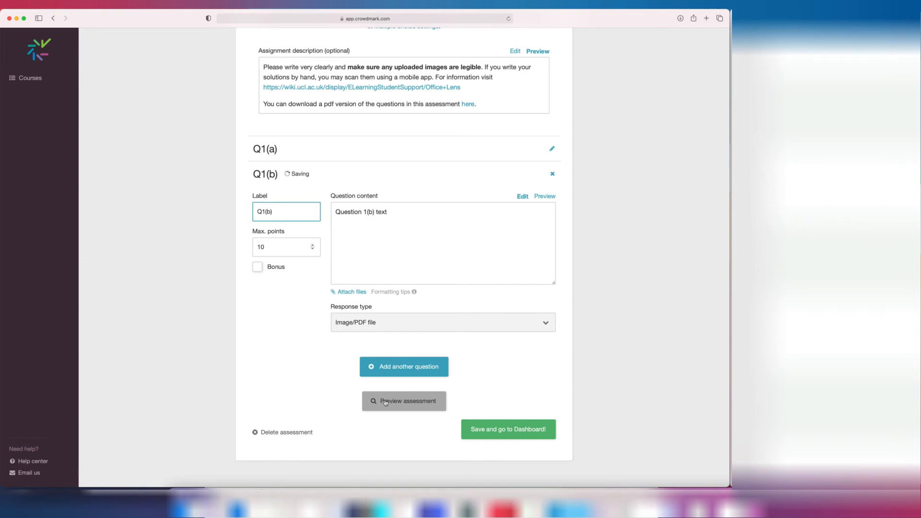
scroll(564, 349, down, 2)
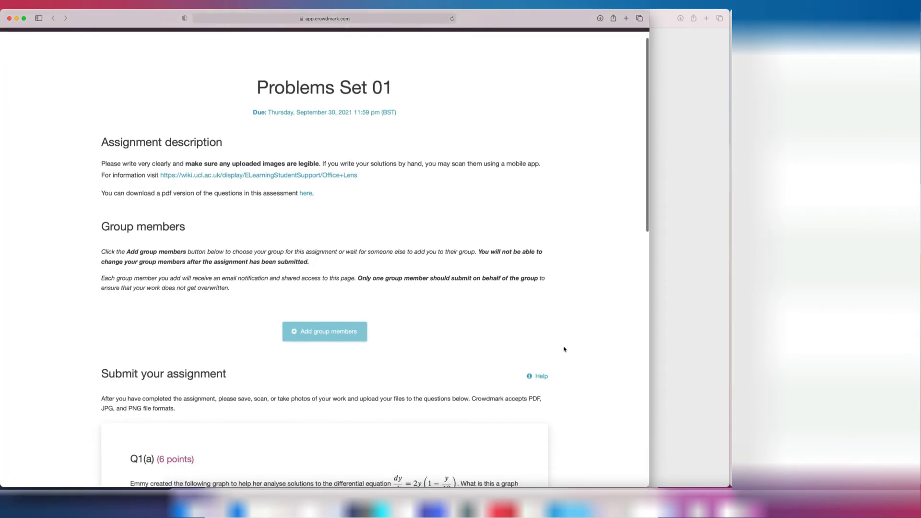
scroll(564, 349, down, 10)
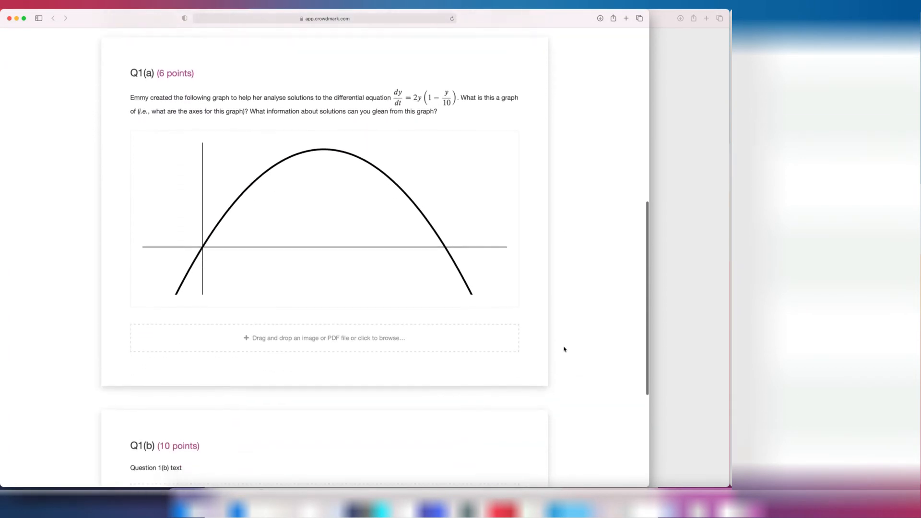
scroll(563, 349, down, 5)
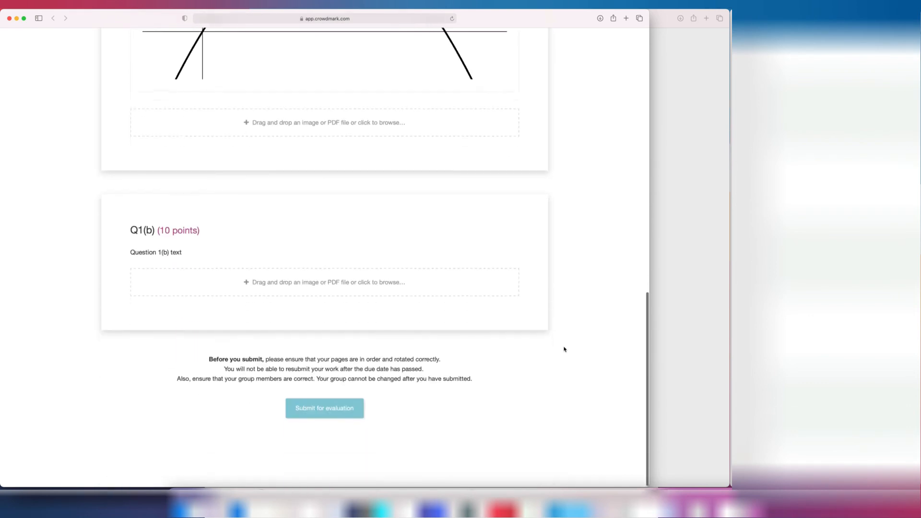
click(16, 19)
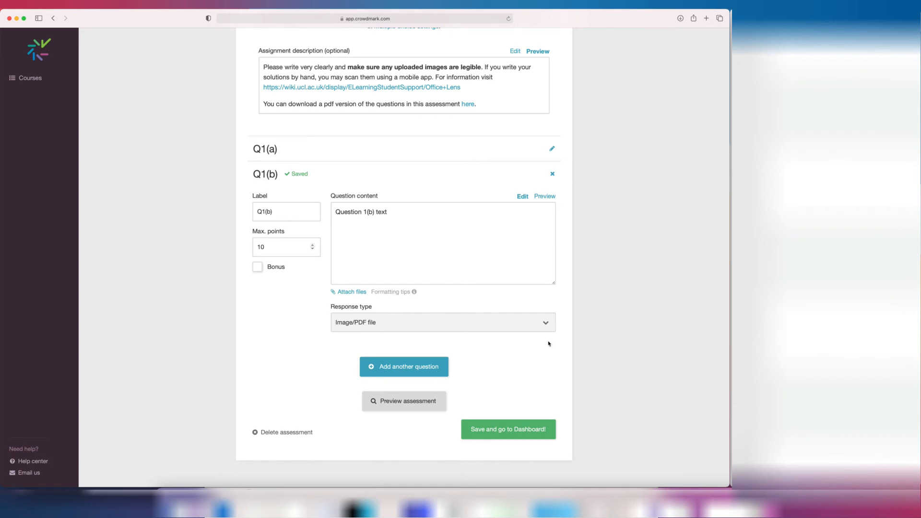
- Save the assessment to its dashboard and schedule its automatic distribution for September 18, 2021 at 10:00 am (BST)
click(537, 425)
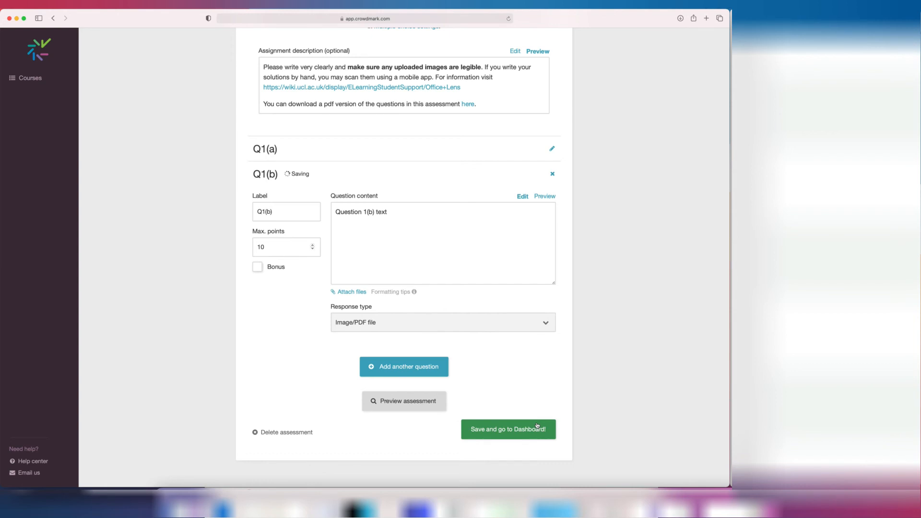
click(538, 425)
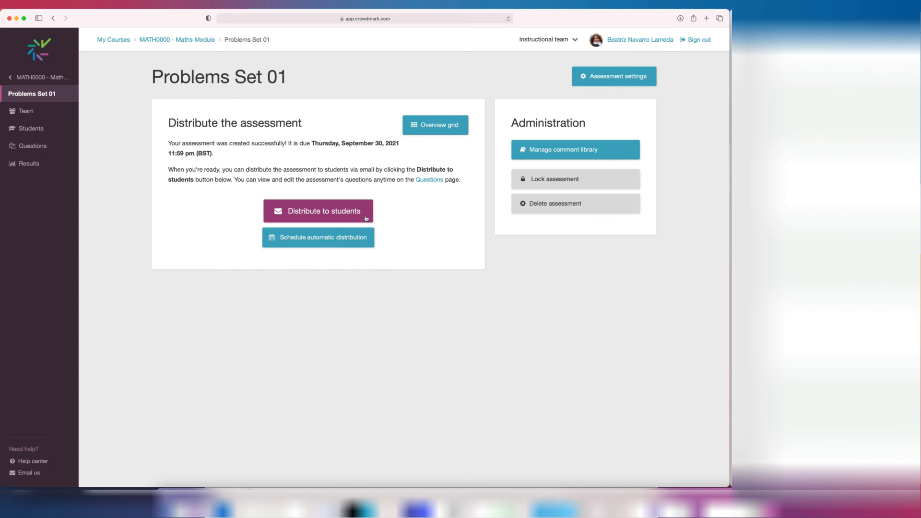
click(370, 242)
click(387, 168)
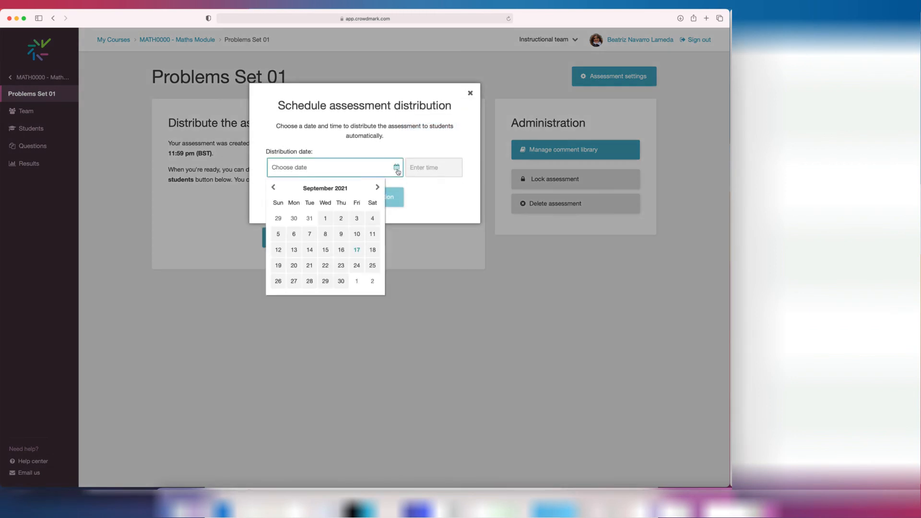
click(373, 250)
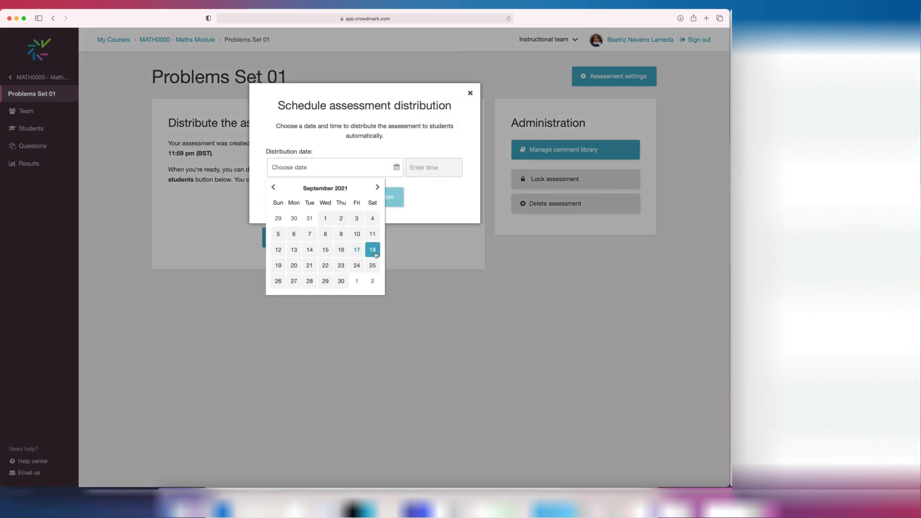
click(441, 171)
text(10:00)
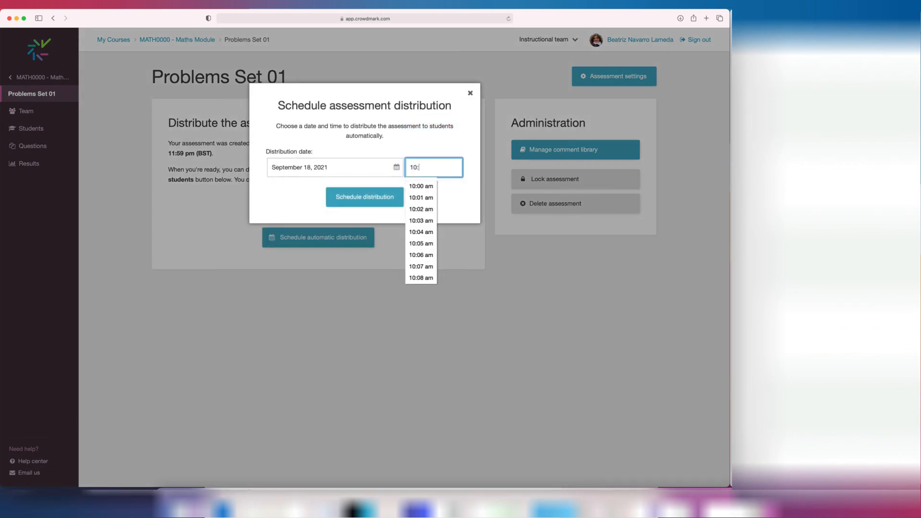
click(432, 187)
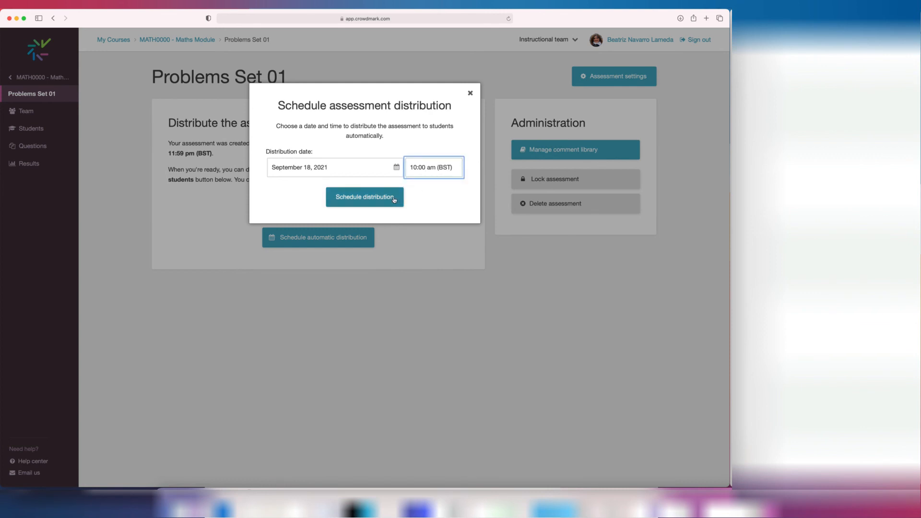
click(393, 198)
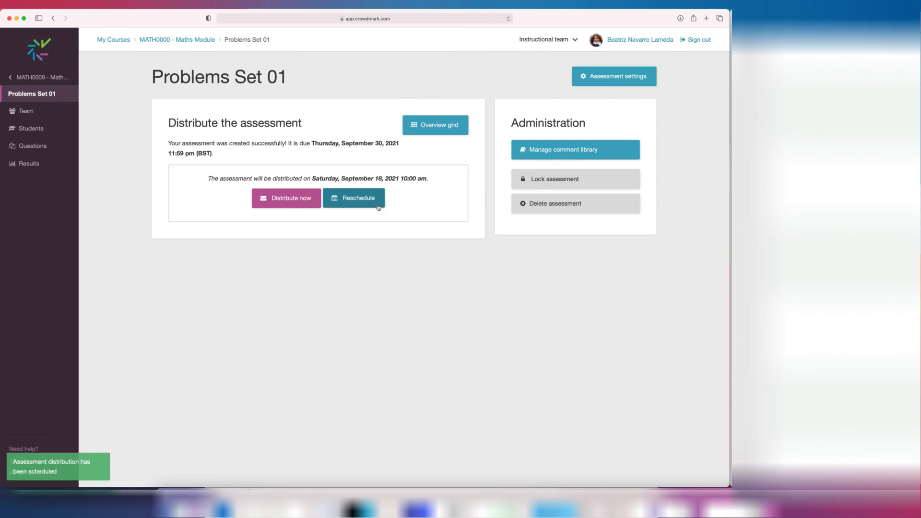
- Copy the URL for sharing the assessment with students from the assessment settings
click(602, 75)
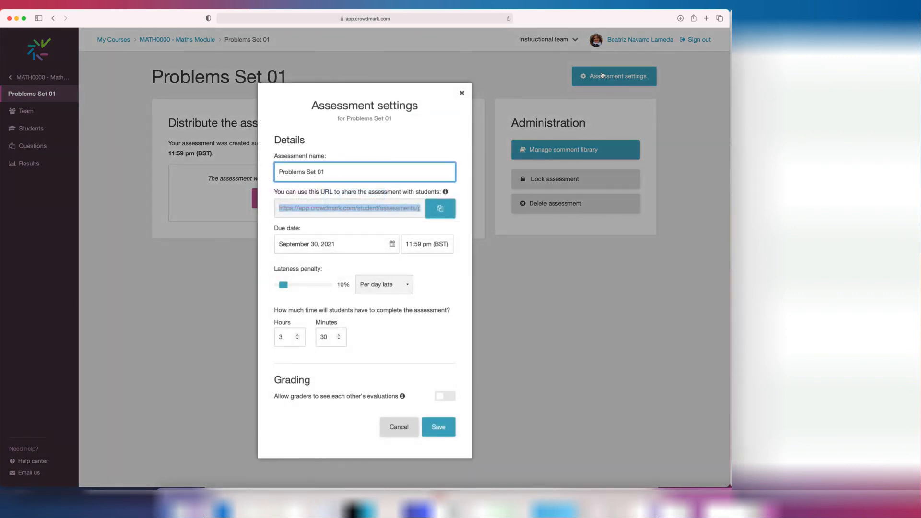
click(460, 214)
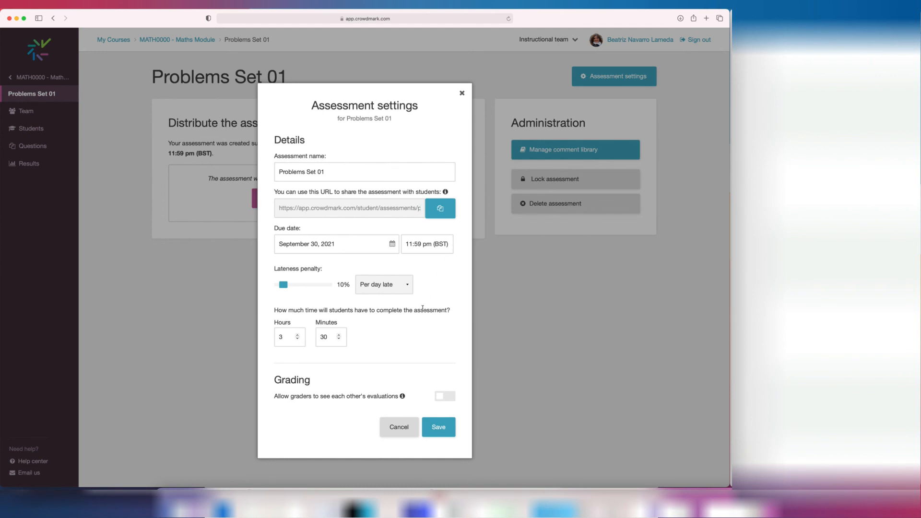
click(436, 216)
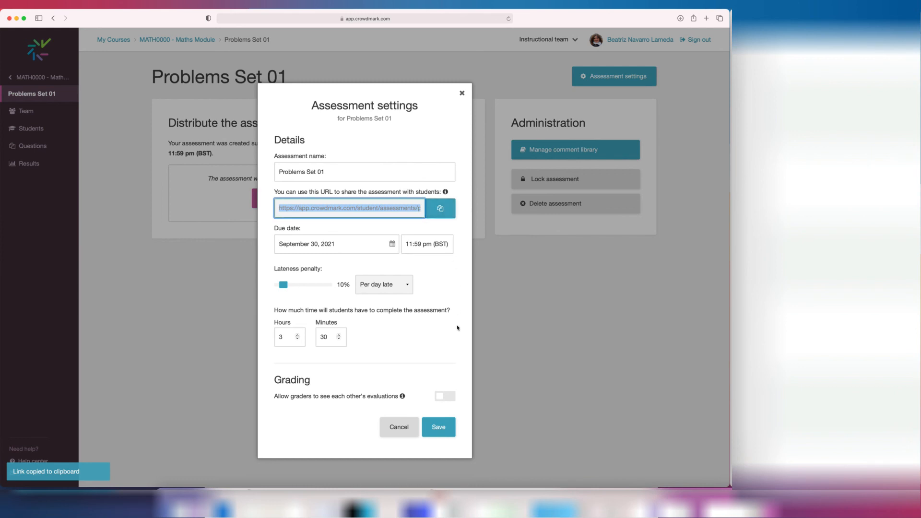
- Switch on graders' access to each other's evaluations, switch it back off, and save the assessment settings
click(445, 398)
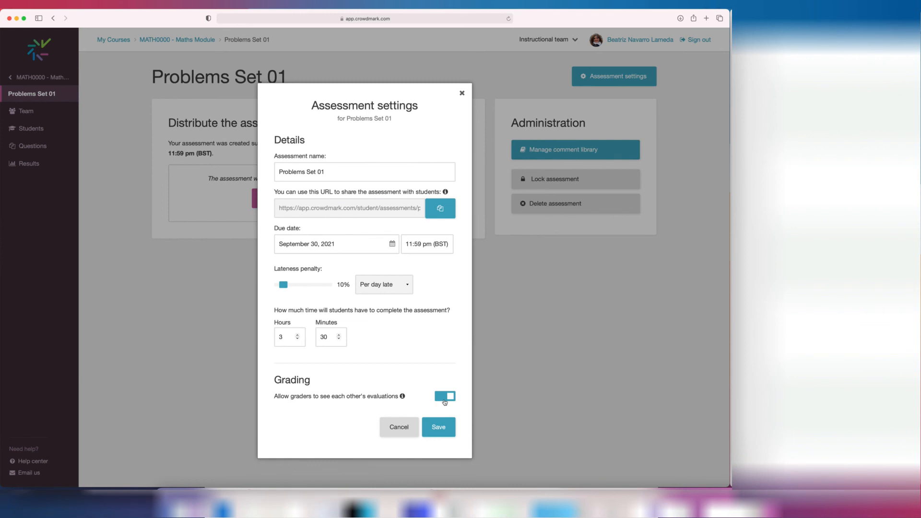
click(445, 398)
click(438, 427)
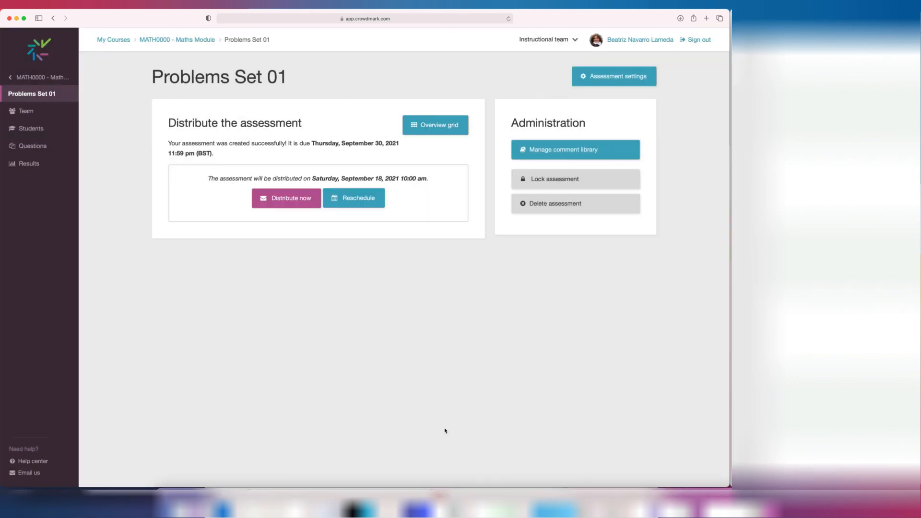